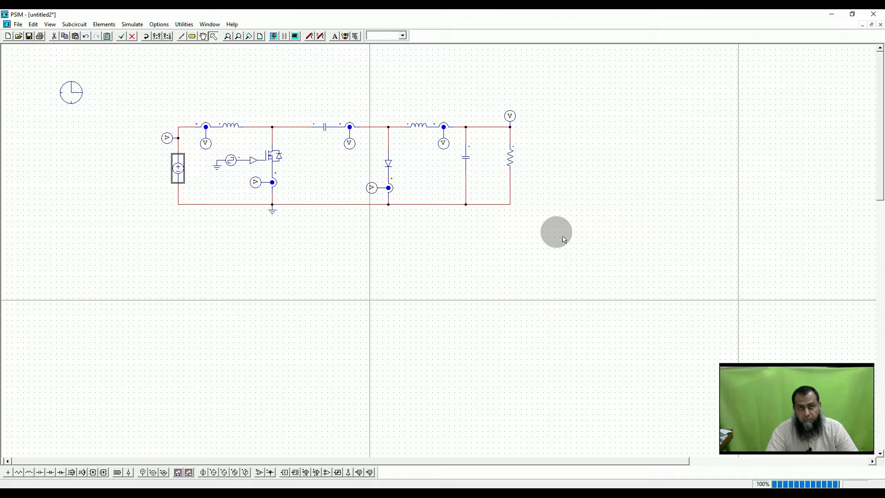
Look over the DC voltage source's settings and close them.
click(172, 192)
double_click(175, 170)
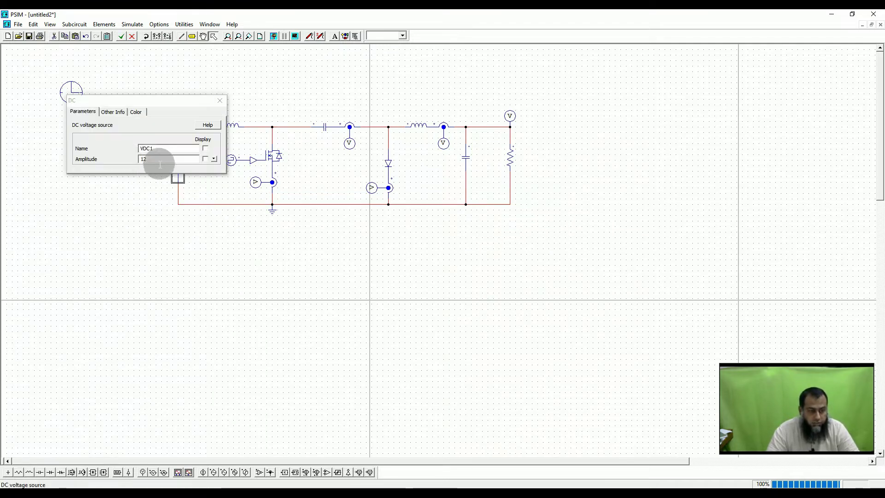
click(220, 100)
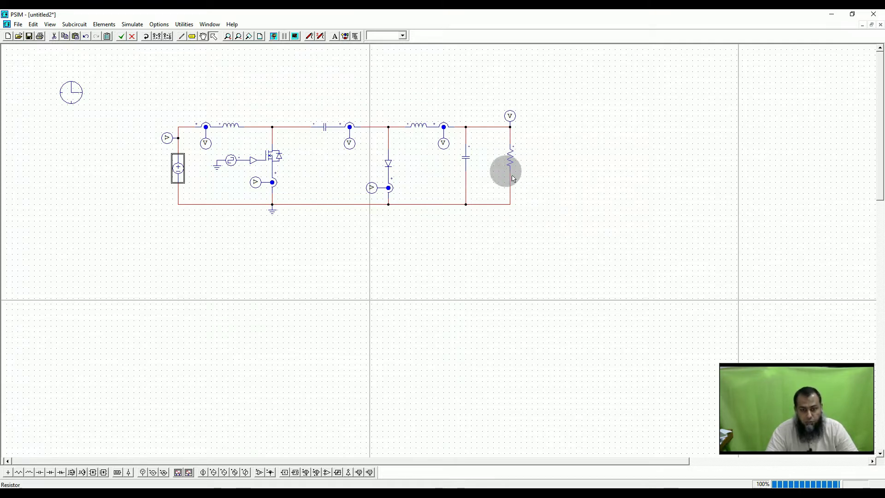
Inspect the load resistor and both inductors, then view VSQ1's 50000 Hz, 0.6 duty settings.
double_click(512, 158)
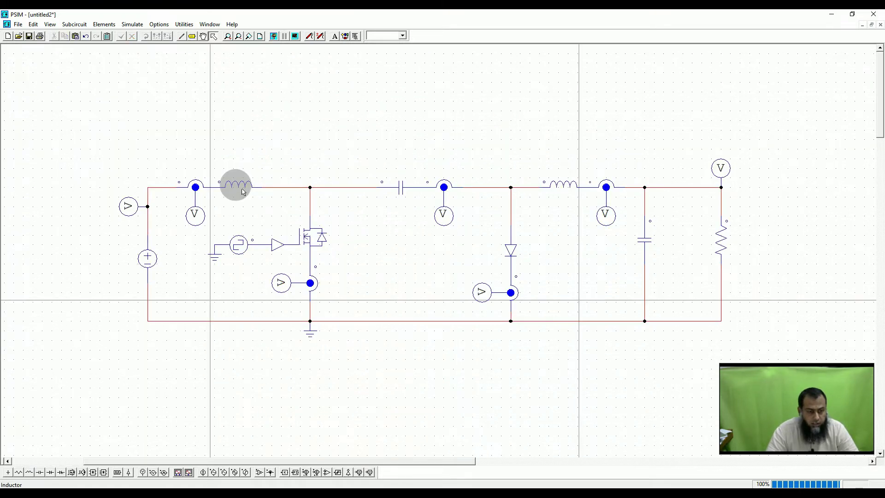
click(244, 192)
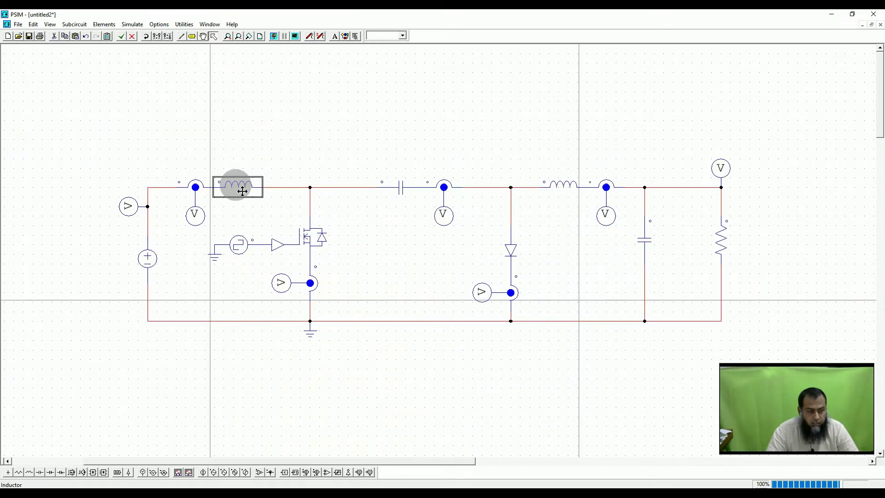
click(559, 185)
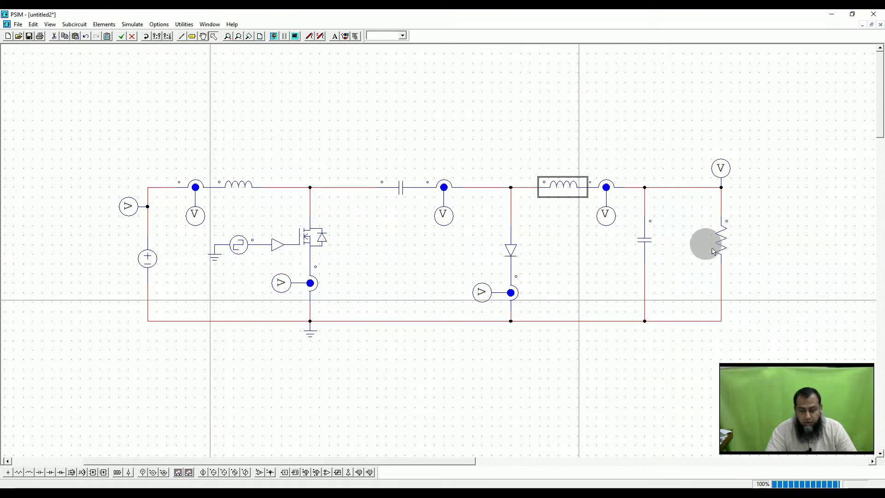
double_click(238, 245)
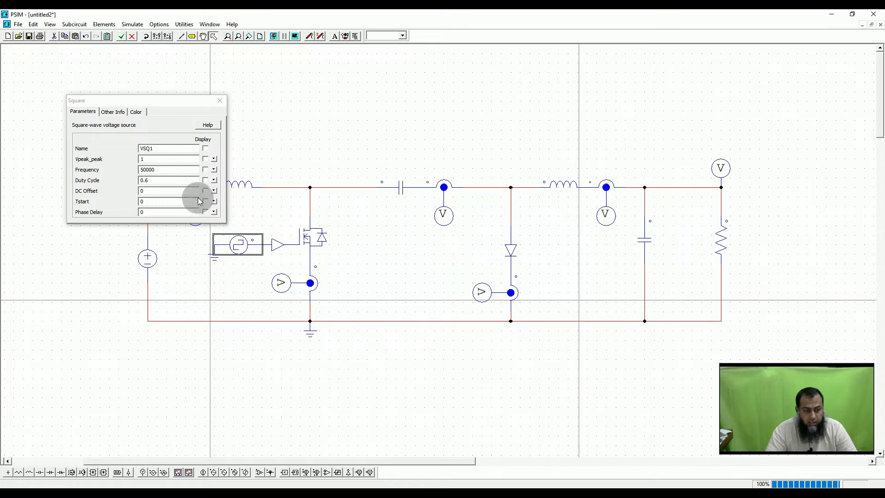
Change VSQ1's frequency to 50k and close its dialog.
double_click(158, 170)
text(50k)
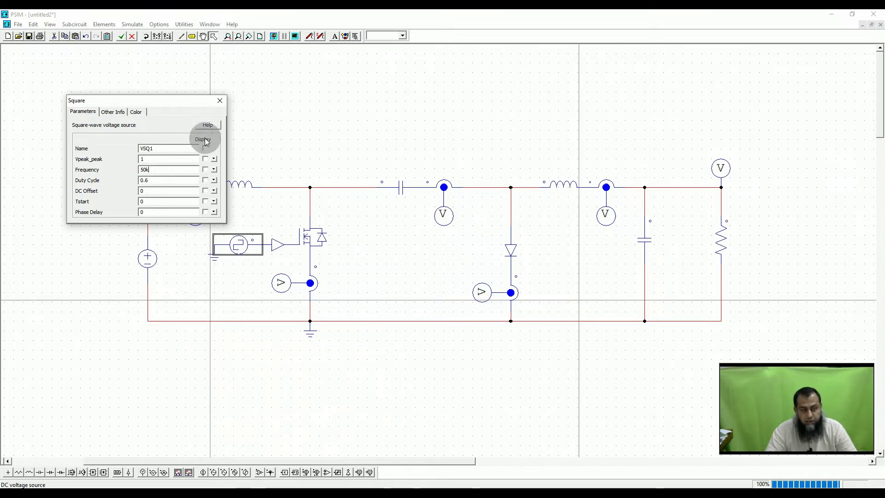
click(220, 102)
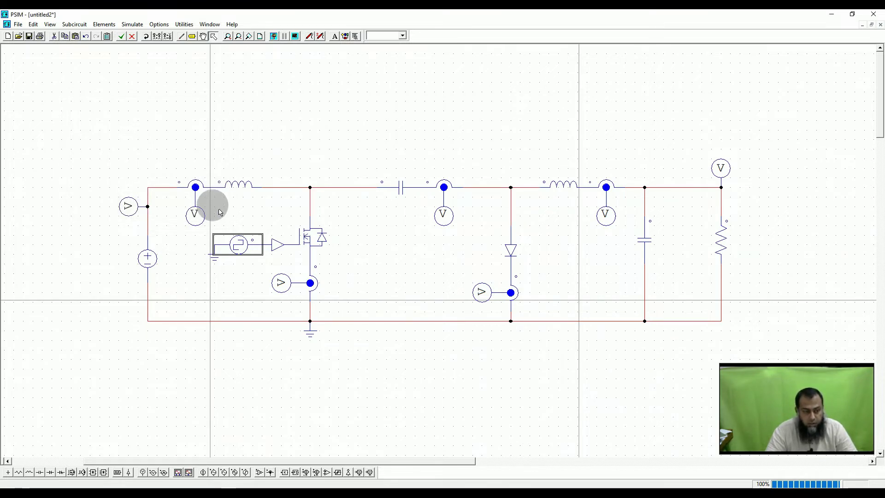
double_click(195, 211)
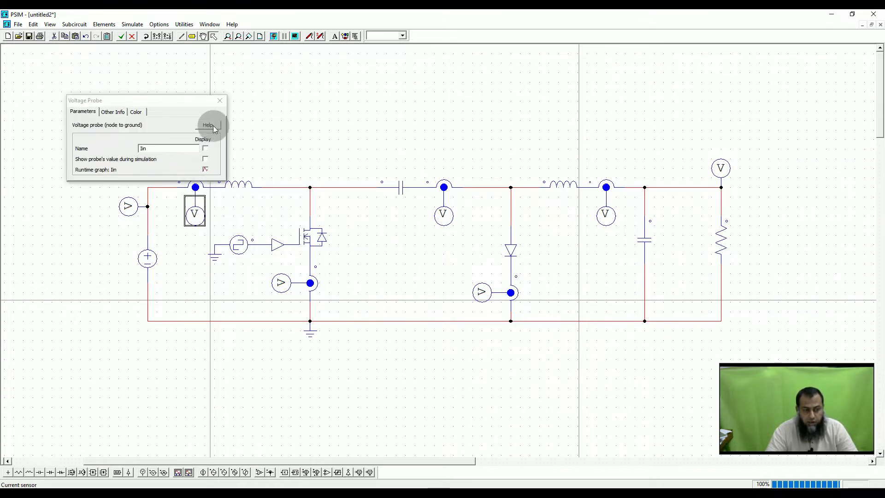
click(219, 100)
double_click(607, 216)
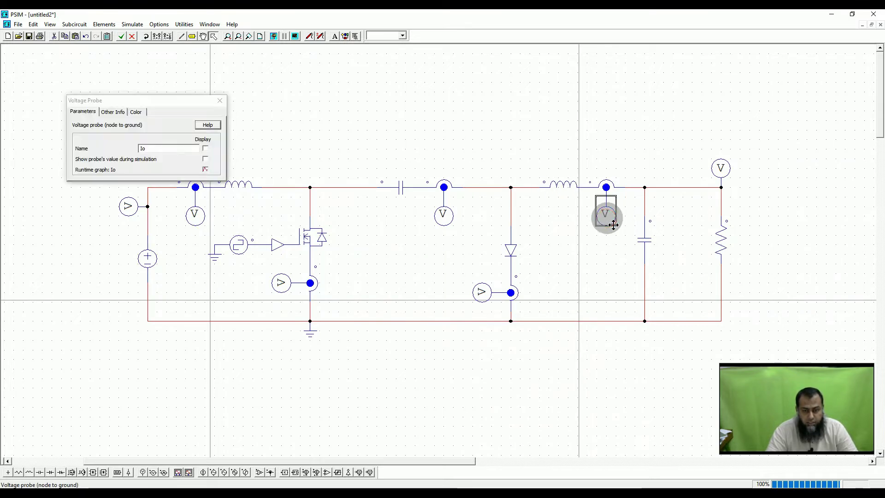
click(219, 100)
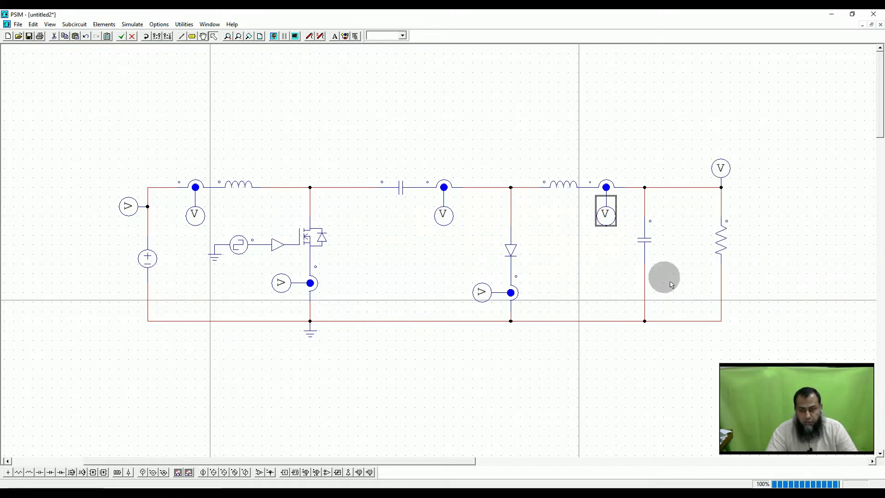
double_click(730, 176)
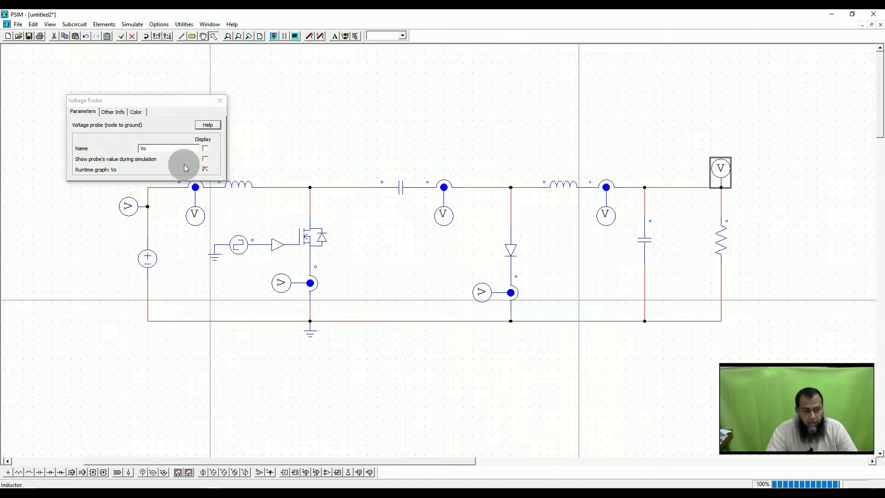
click(219, 100)
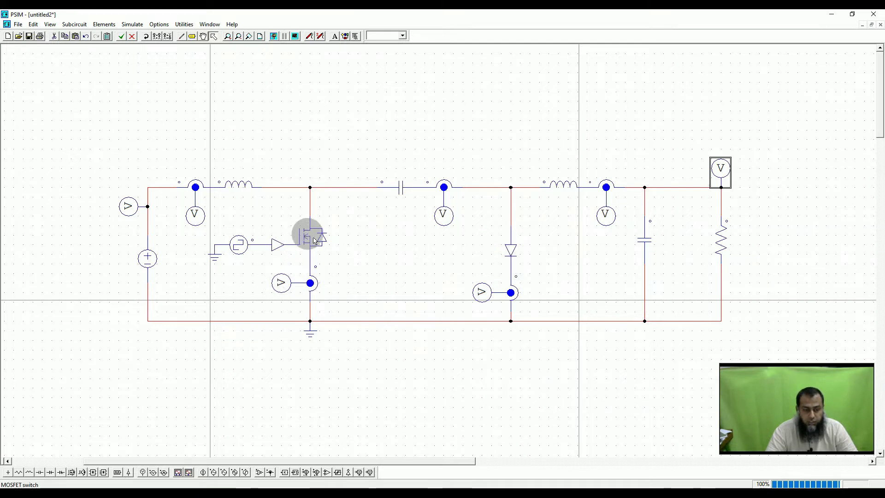
double_click(283, 282)
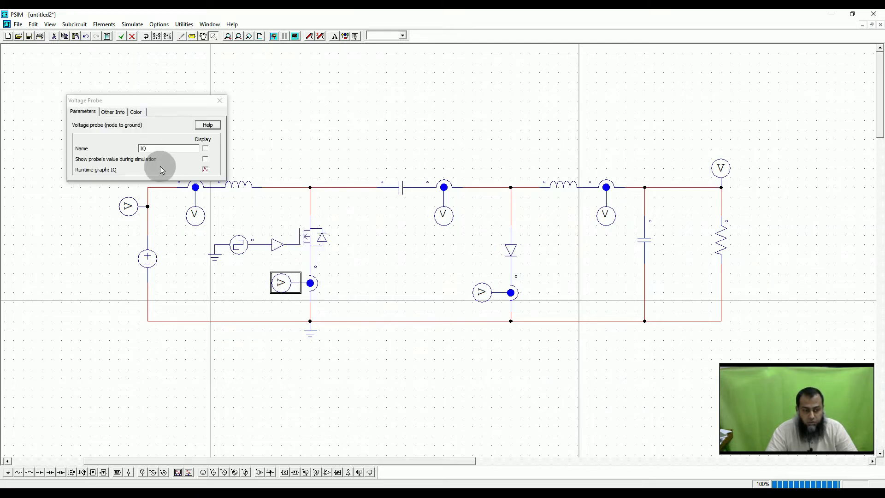
click(220, 100)
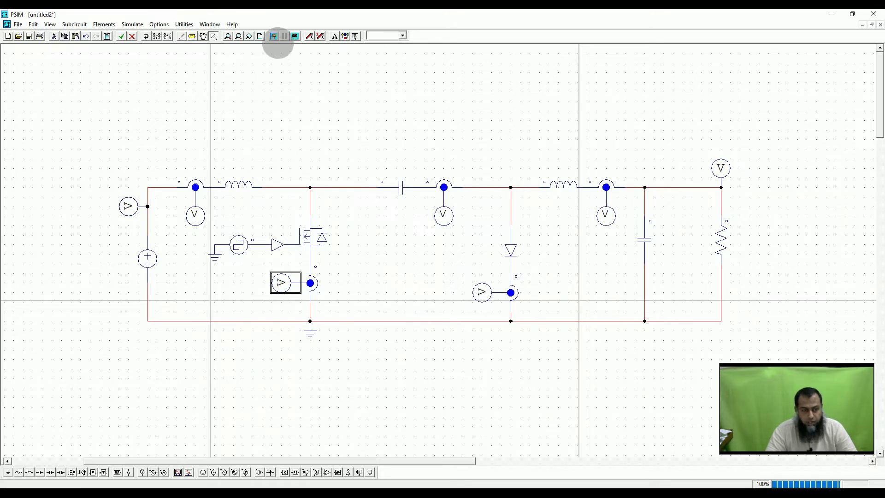
Run the simulation and plot Vo and Vs in a maximized Simview window.
click(274, 37)
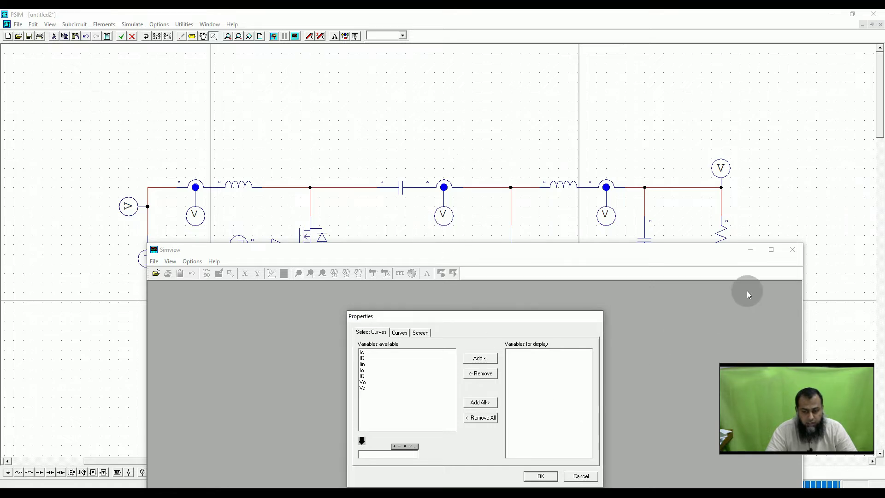
drag(471, 320, 424, 144)
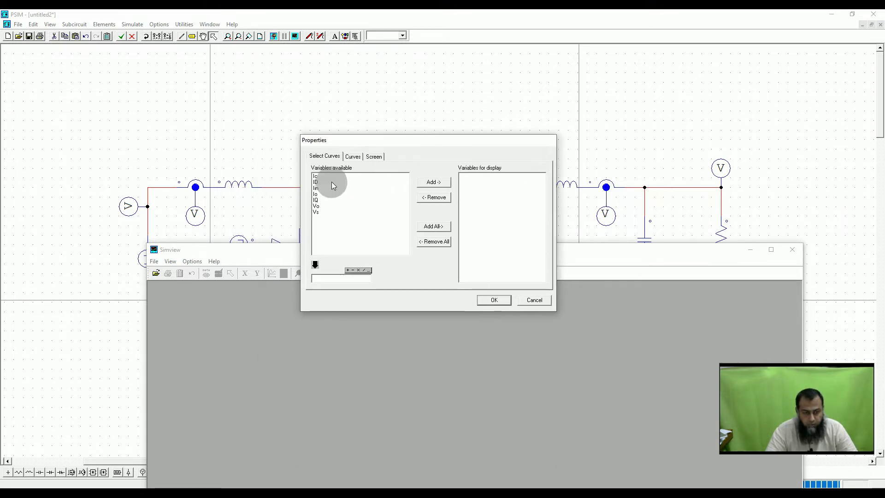
click(319, 206)
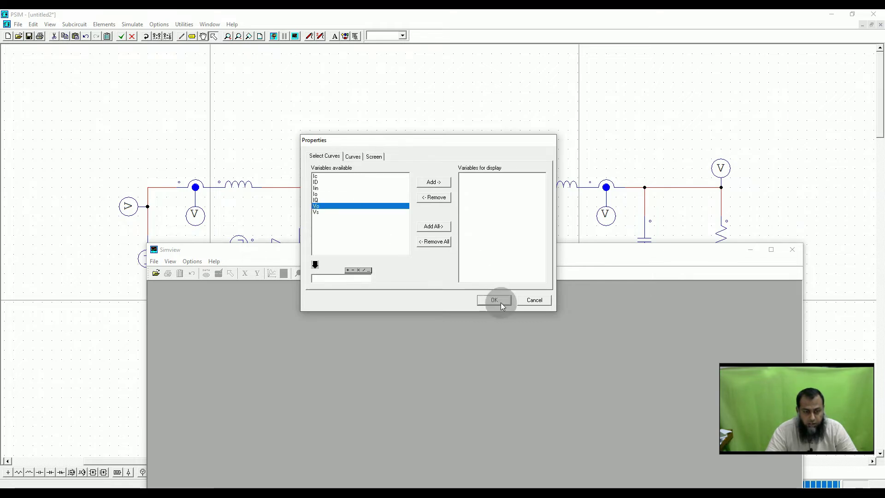
shift+click(326, 212)
click(429, 181)
click(493, 297)
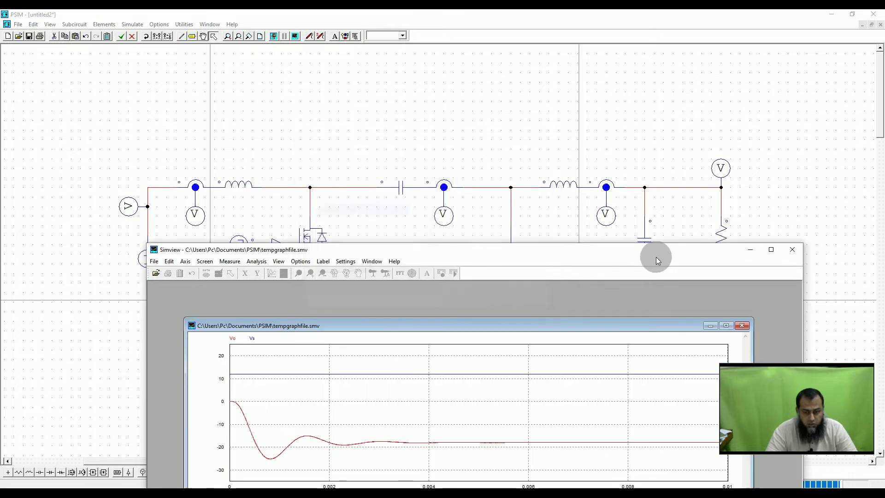
click(771, 249)
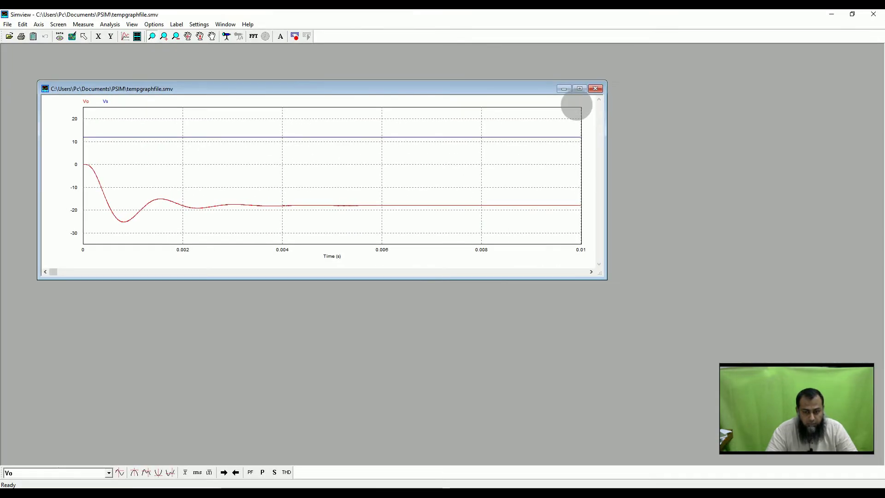
Maximize the graph and set the Vo/Vs curve line thickness to 4.
click(580, 89)
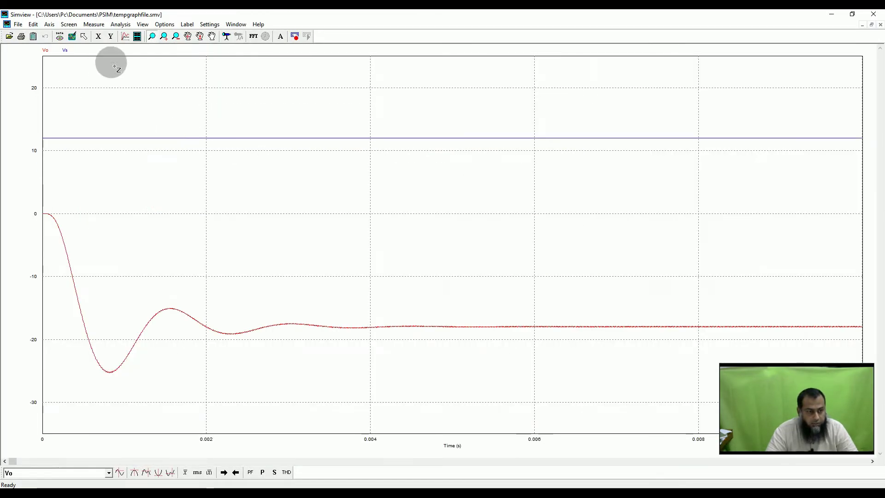
double_click(127, 132)
click(369, 182)
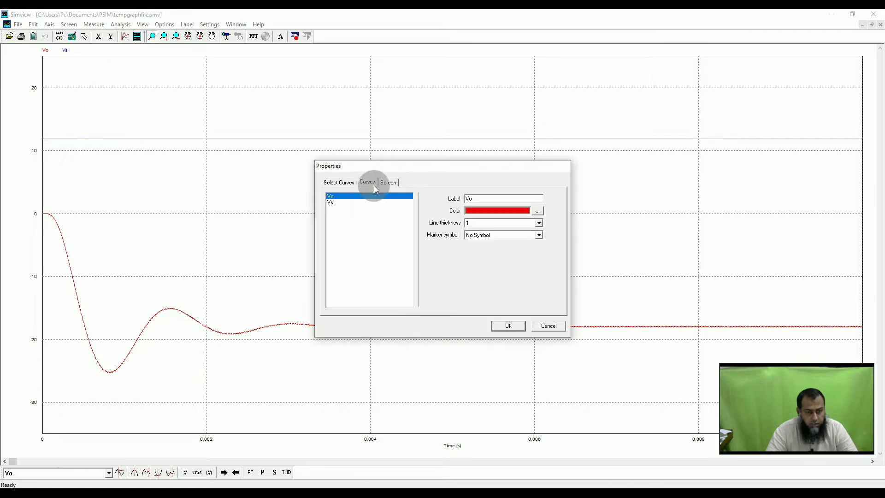
click(539, 224)
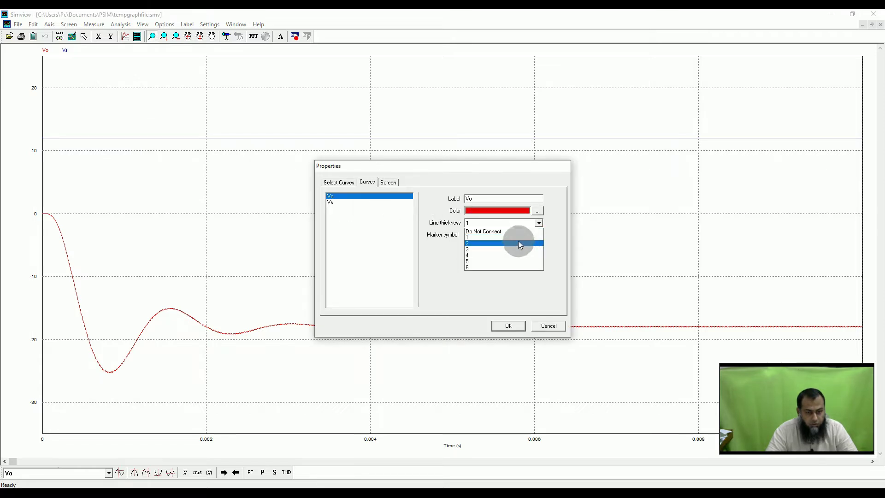
click(509, 256)
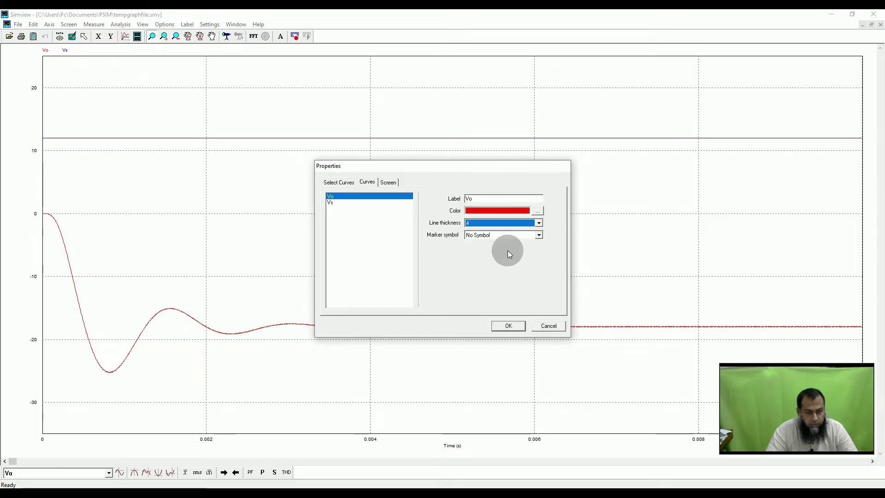
click(516, 328)
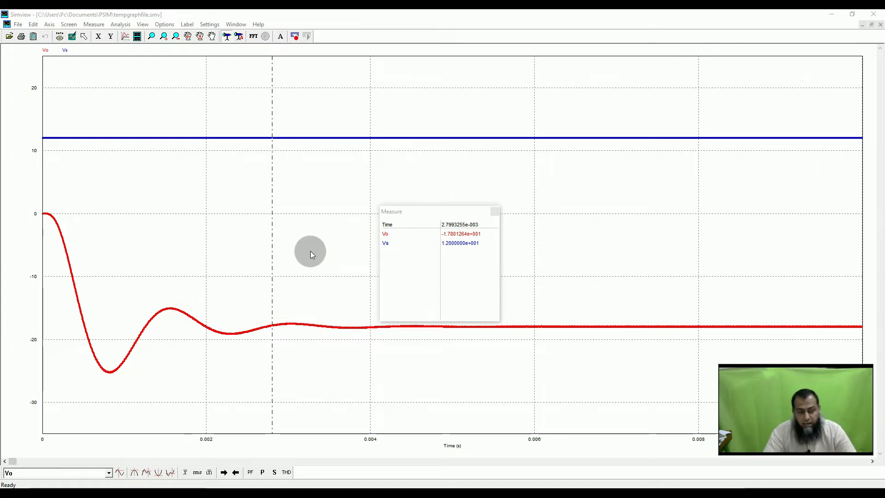
Move the measure cursor to about 6.4 ms, reading Vo at −17.93 V against Vs 12 V.
drag(274, 223, 568, 234)
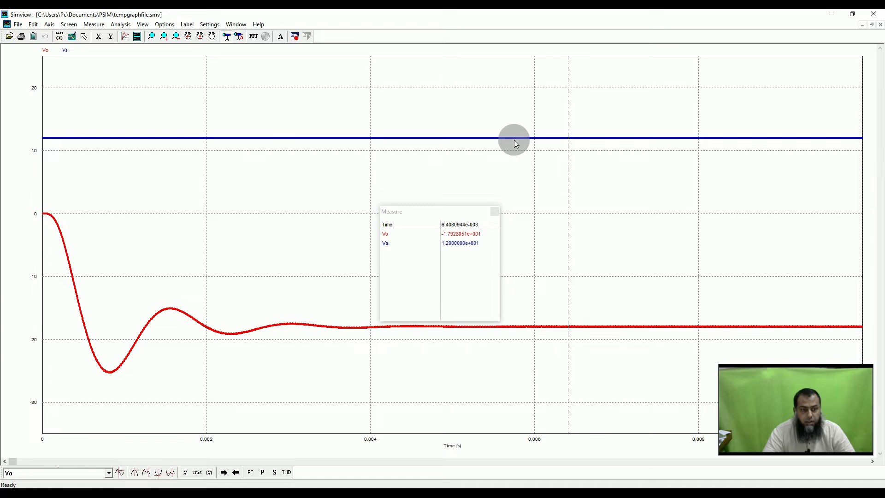
double_click(69, 56)
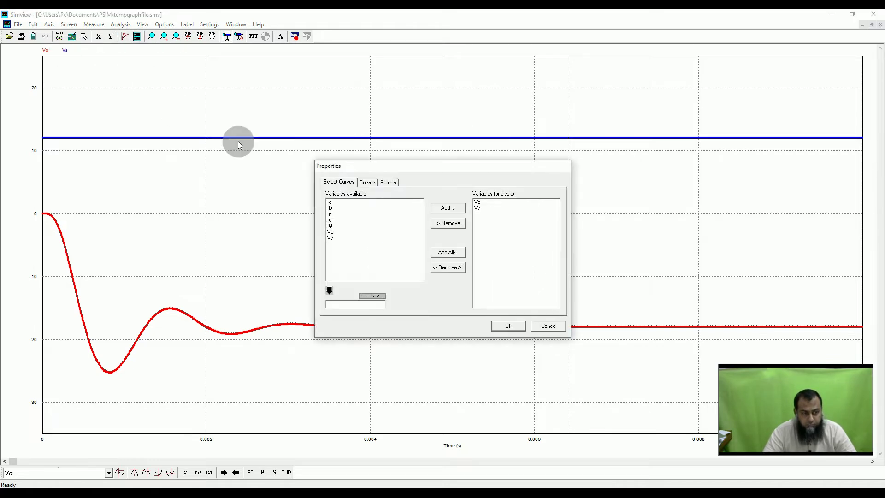
Swap the Vo and Vs curves for input current Iin and close the measurement readout.
double_click(480, 208)
double_click(480, 203)
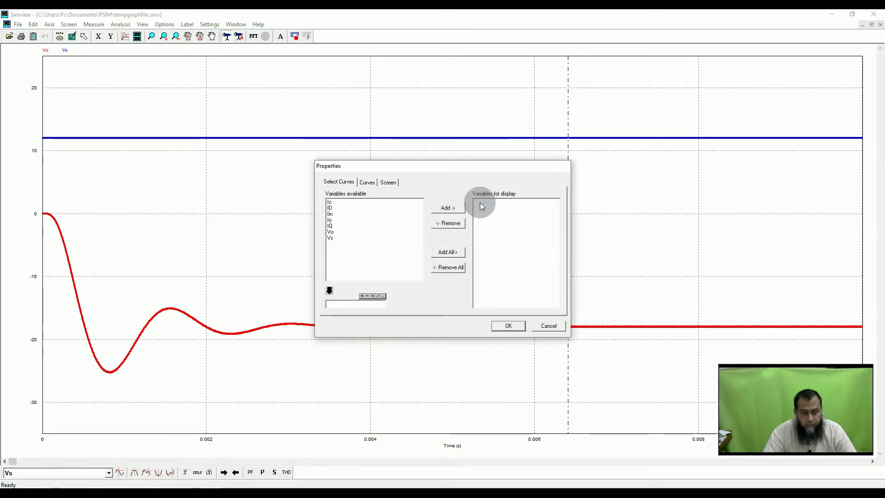
double_click(338, 214)
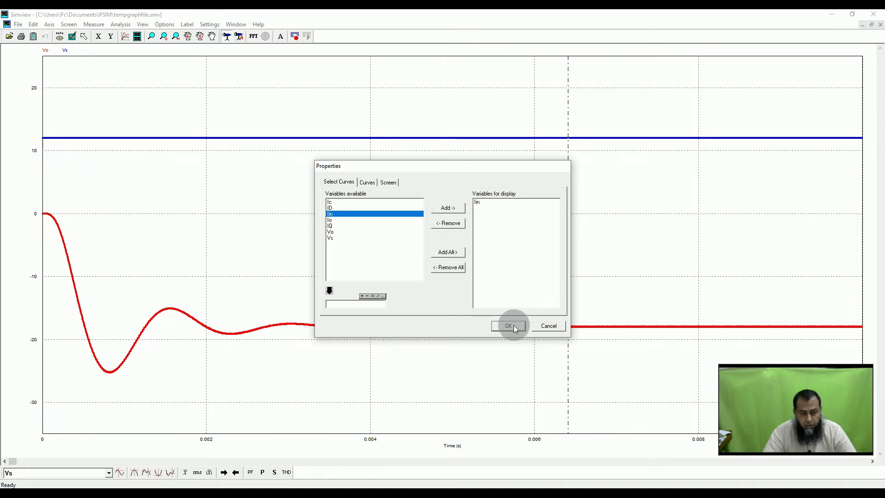
click(514, 327)
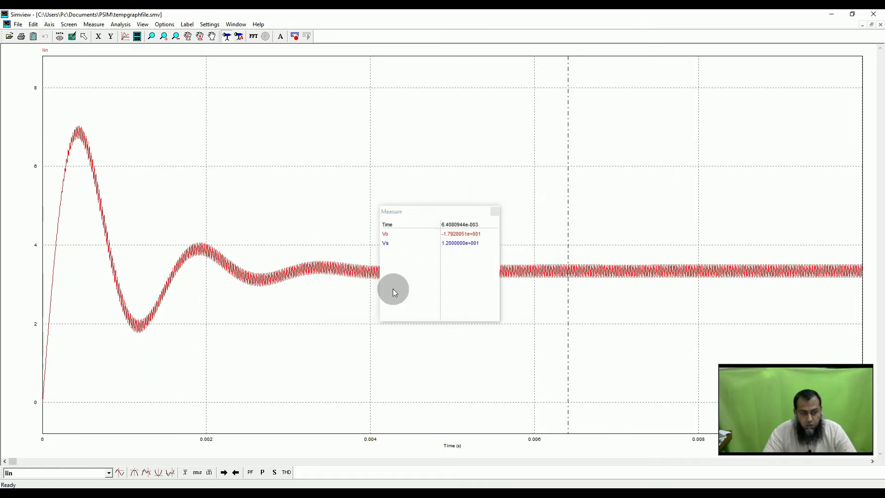
click(494, 213)
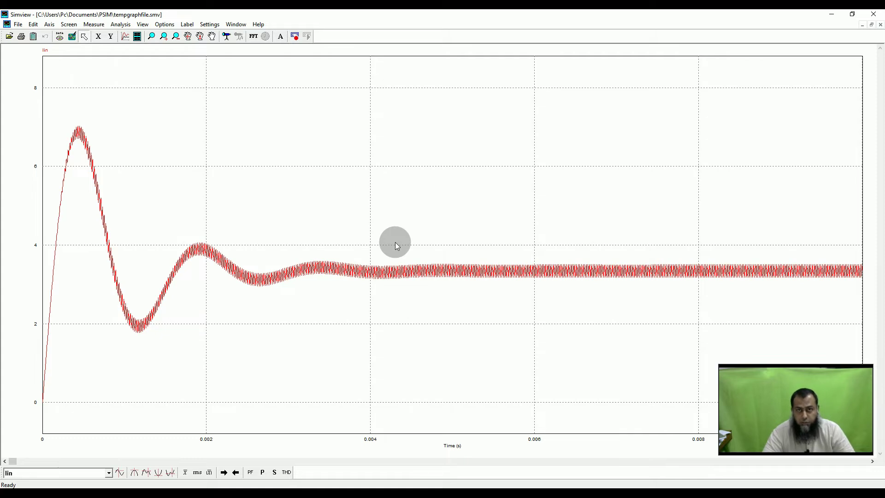
Add Io to the graph alongside Iin, then minimize Simview to reveal the schematic.
click(45, 36)
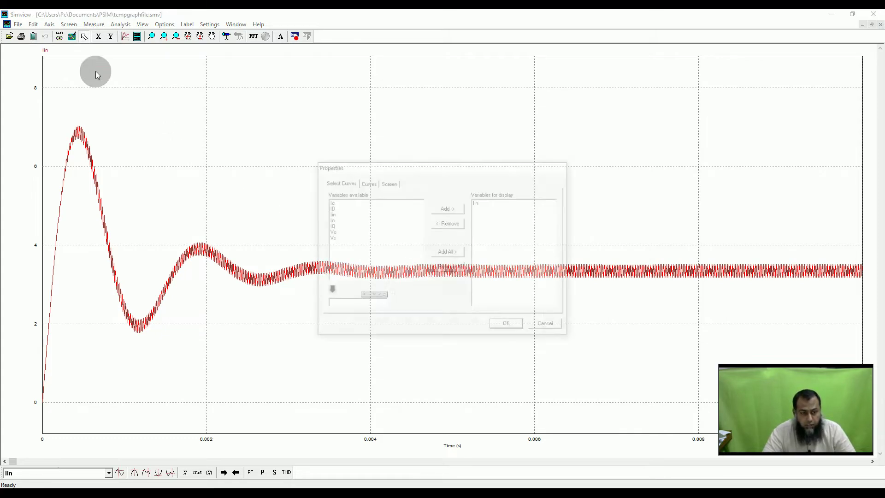
click(347, 231)
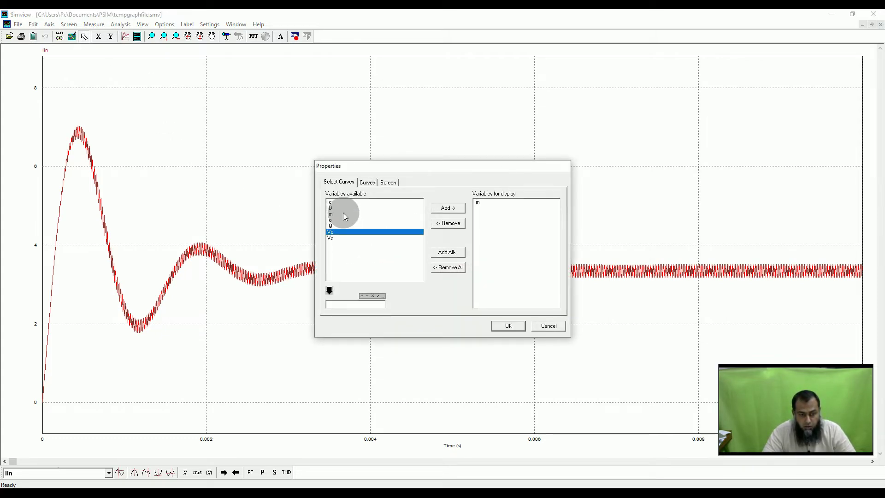
ctrl+click(344, 220)
ctrl+click(349, 231)
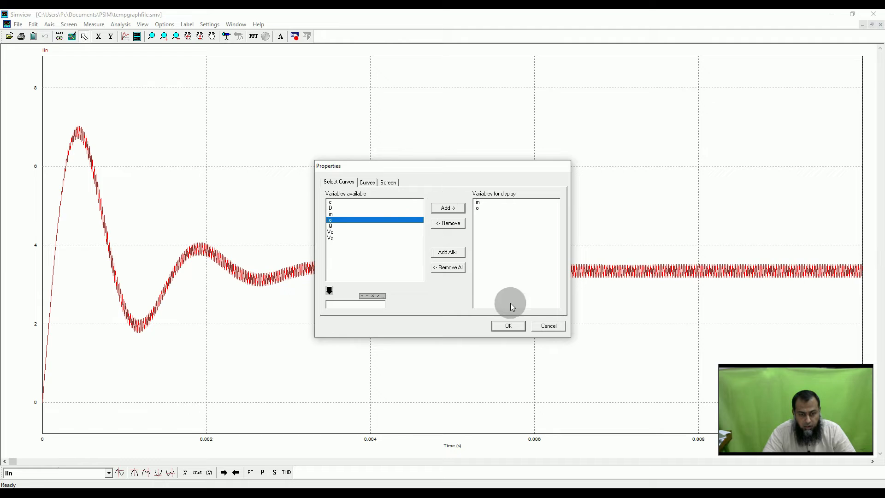
click(509, 326)
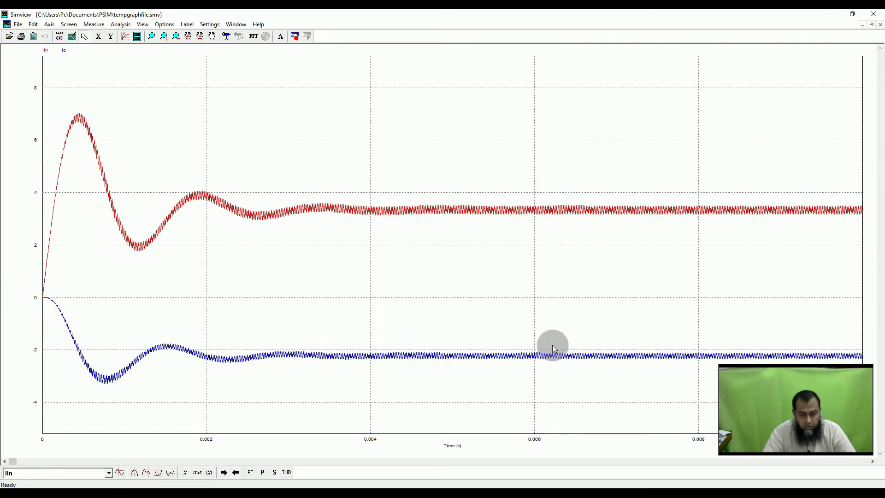
click(829, 15)
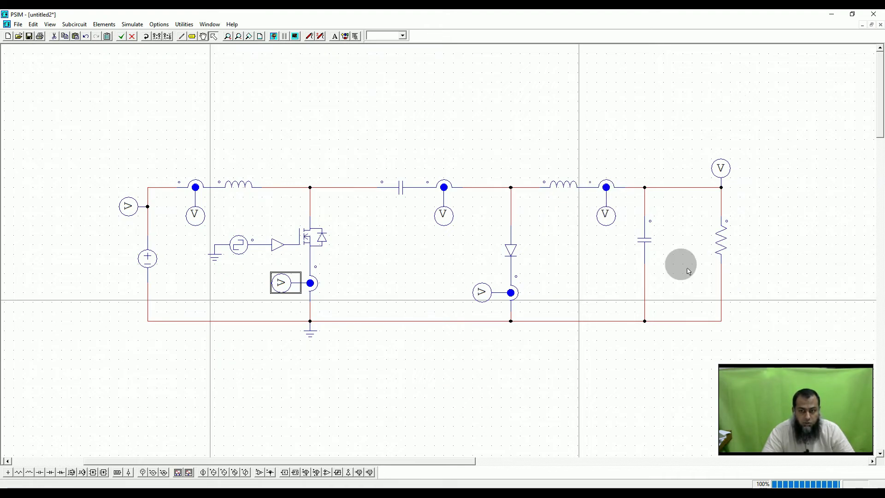
Restore Simview and zoom in twice on the Io ripple.
click(297, 37)
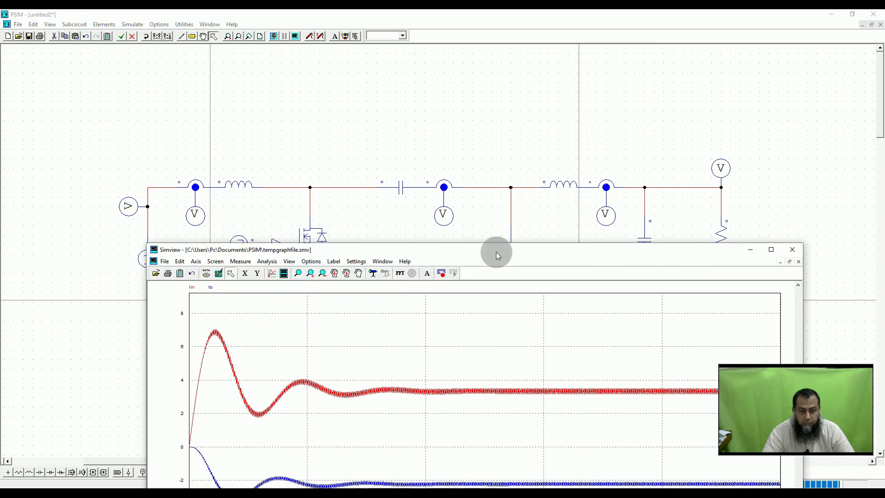
drag(463, 342, 552, 368)
drag(387, 187, 555, 301)
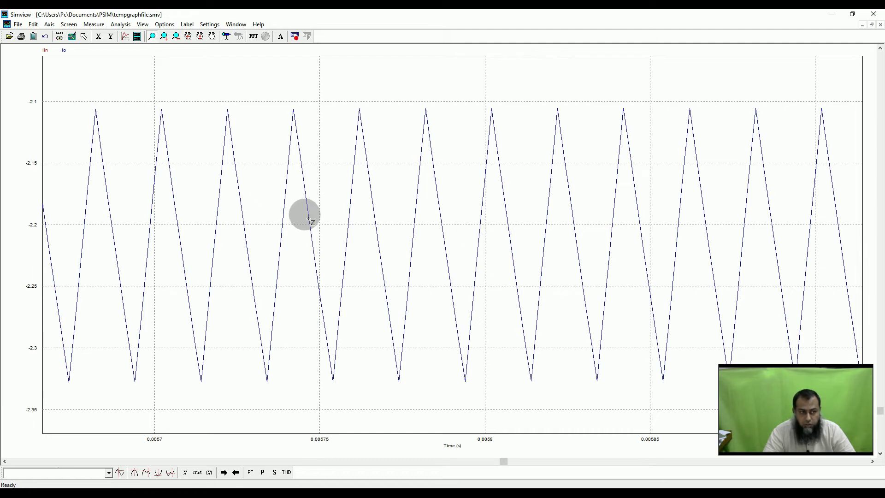
Reset to the full view and zoom in on the Iin ripple, about 3.2–3.5 A.
click(72, 36)
drag(467, 191, 574, 235)
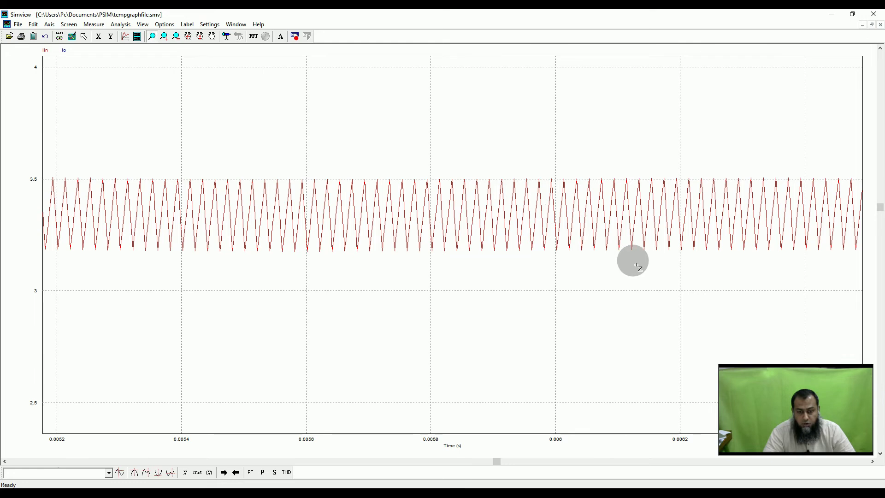
drag(484, 164, 633, 261)
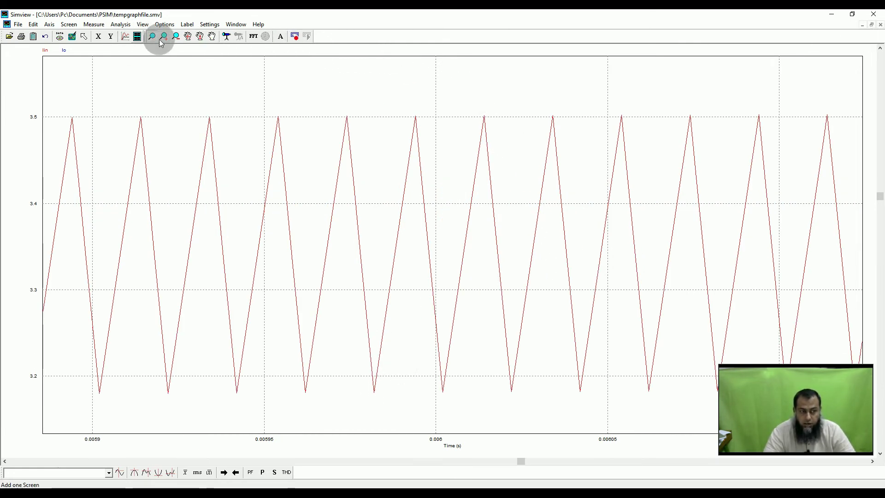
Replace Iin and Io on the graph with diode current ID and switch current IQ.
double_click(66, 53)
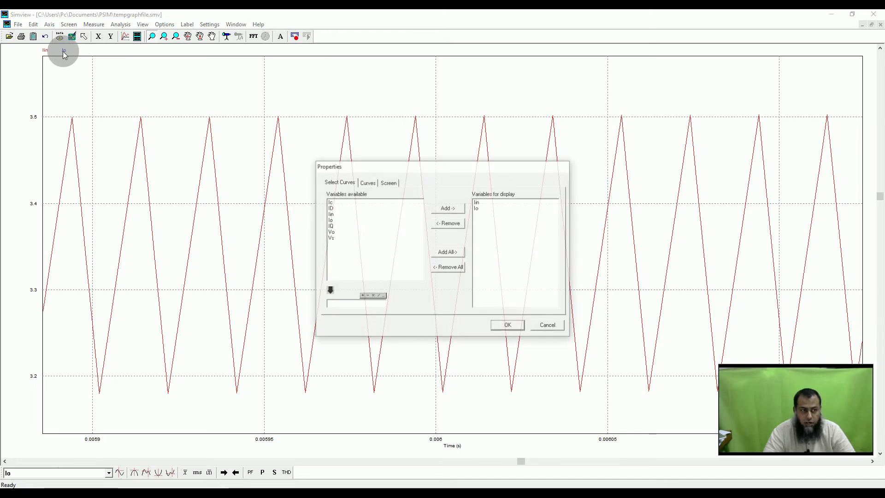
double_click(486, 204)
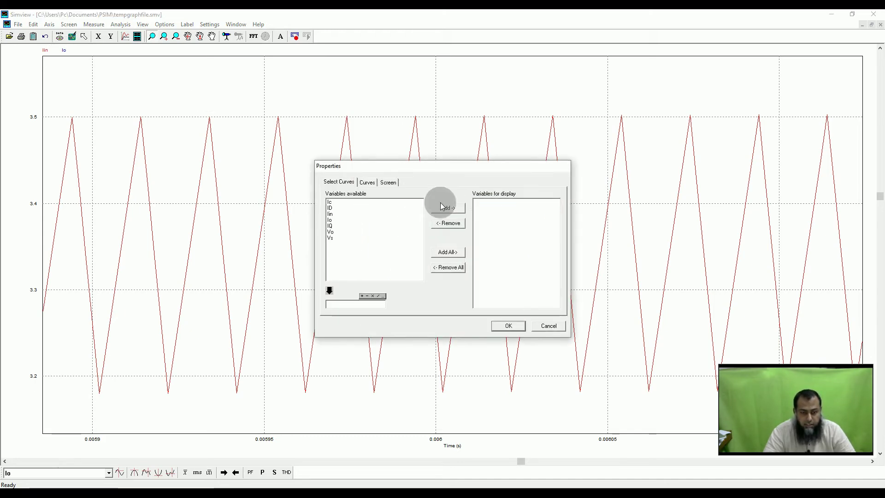
click(340, 226)
ctrl+click(341, 221)
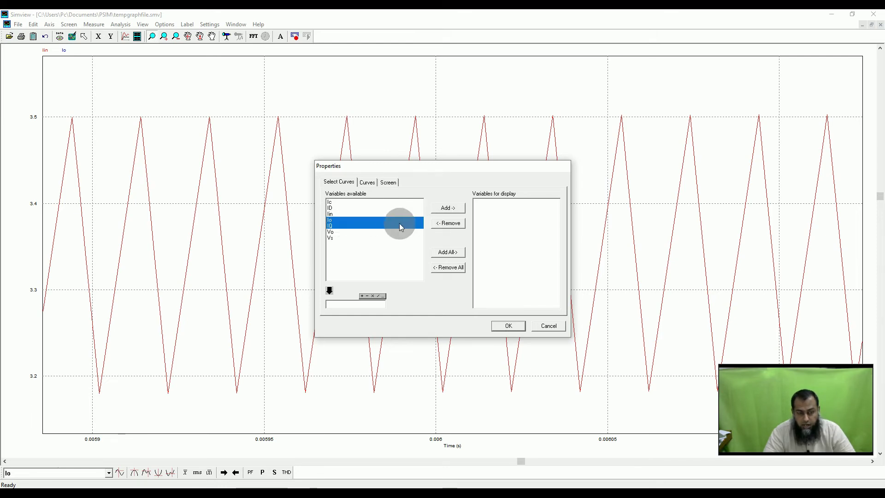
ctrl+click(371, 222)
ctrl+click(361, 208)
click(449, 208)
click(508, 326)
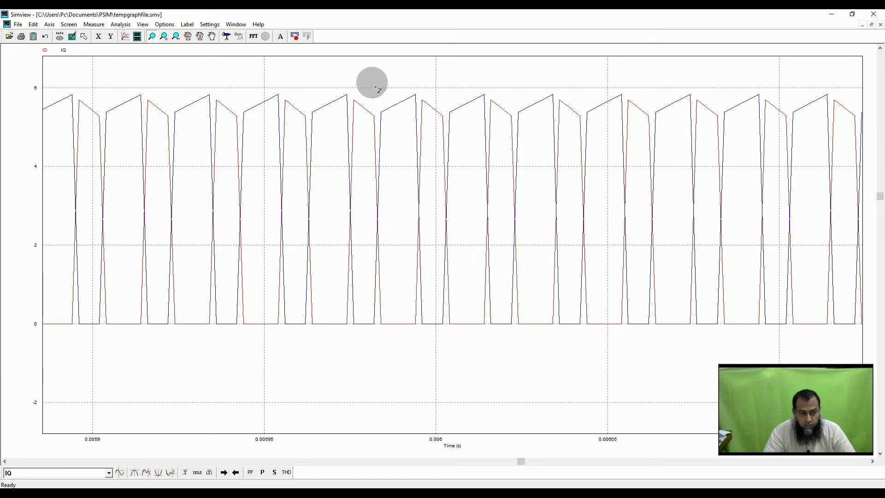
Set the ID and IQ line thickness to 3 and zoom in on a few switching cycles.
double_click(319, 108)
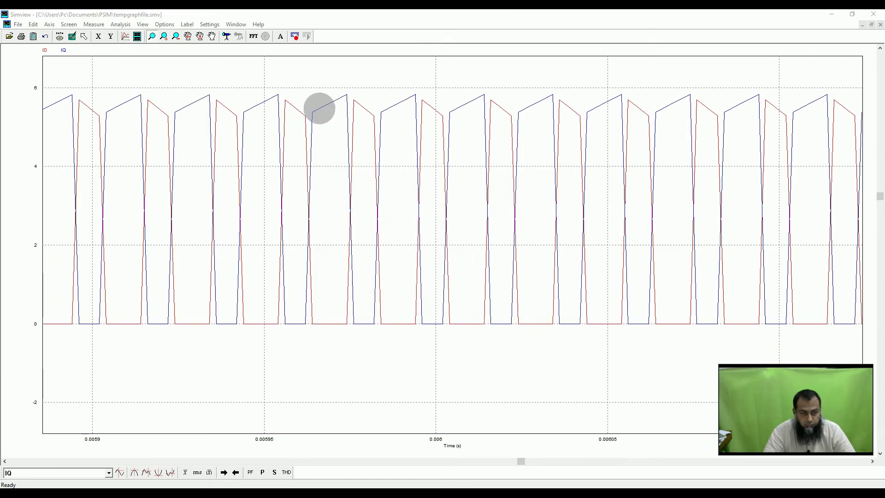
click(368, 182)
click(496, 224)
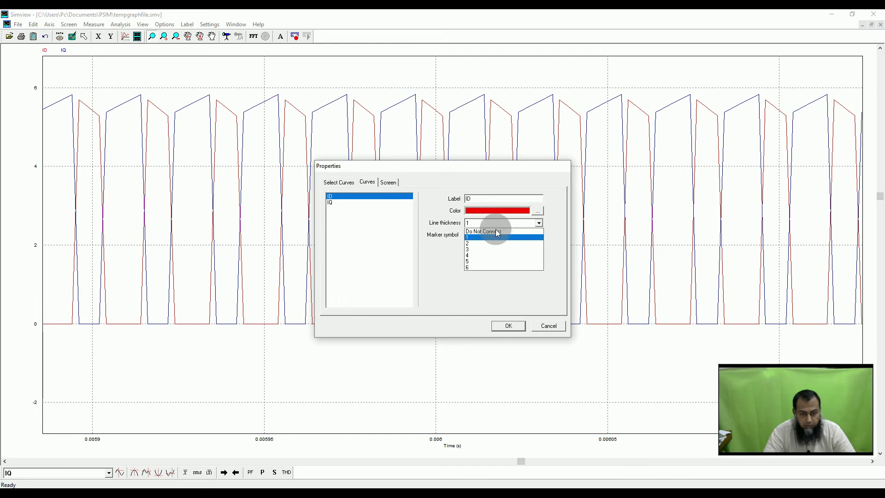
click(496, 250)
click(507, 325)
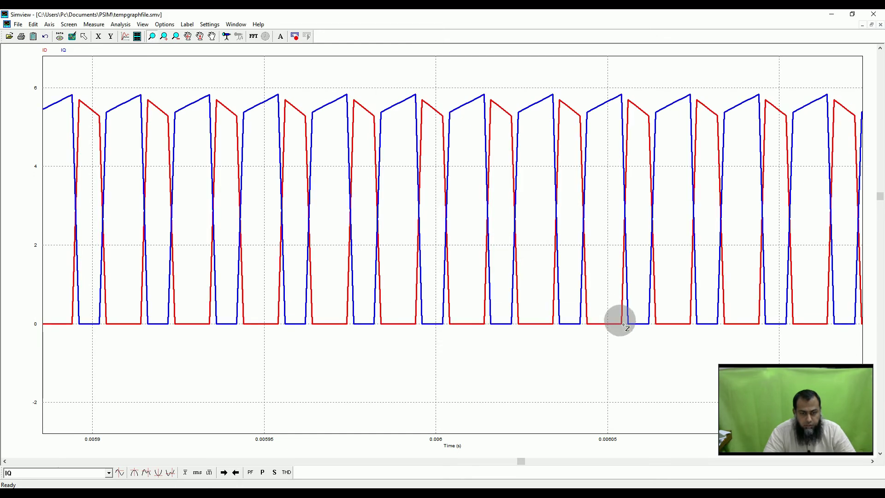
drag(648, 338, 375, 129)
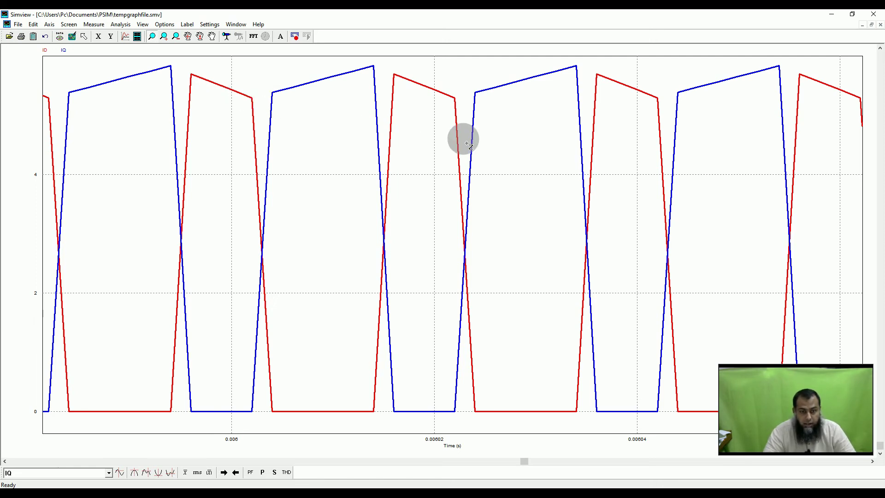
click(72, 37)
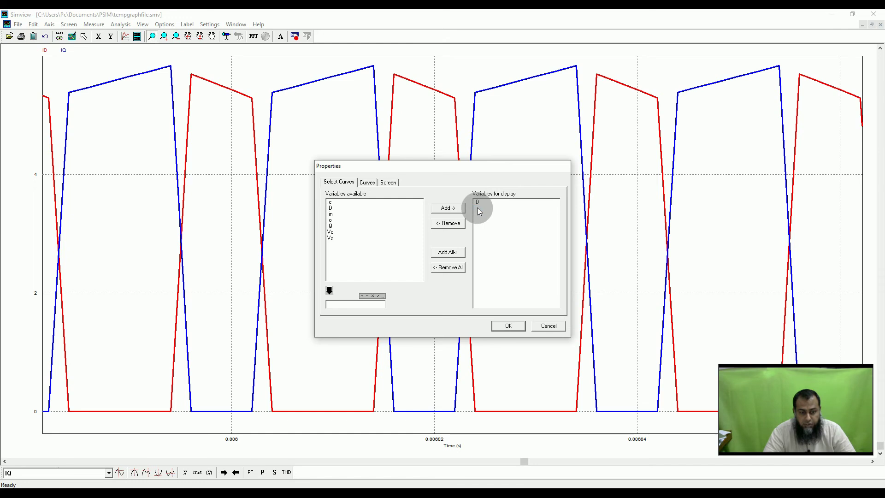
Add the capacitor current Ic to the curve selection beside ID and confirm.
double_click(334, 202)
click(508, 325)
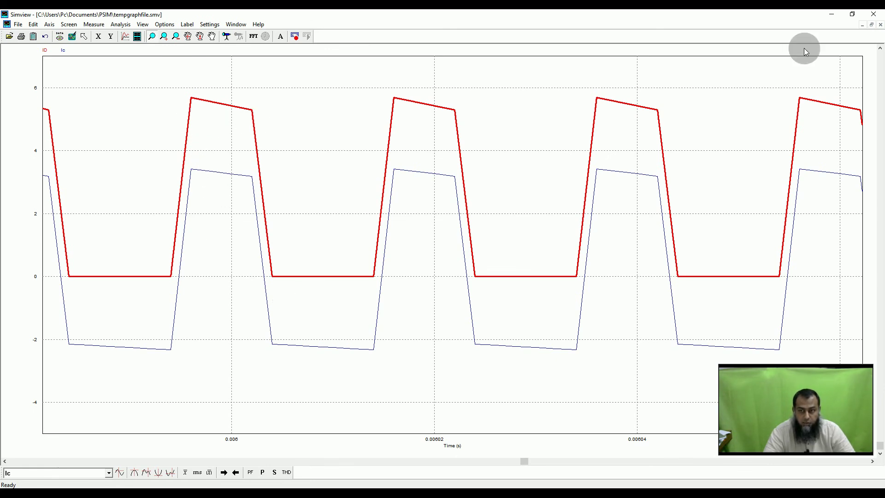
Close Simview to bring back the Ćuk converter schematic.
click(881, 25)
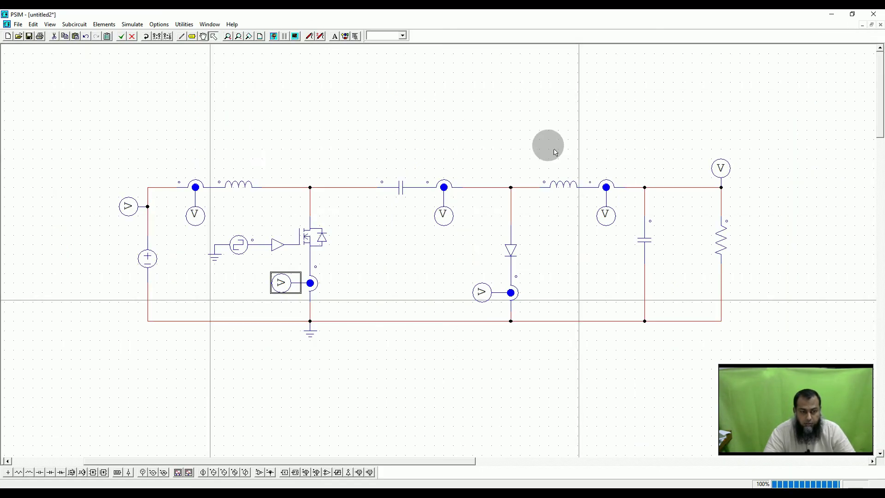